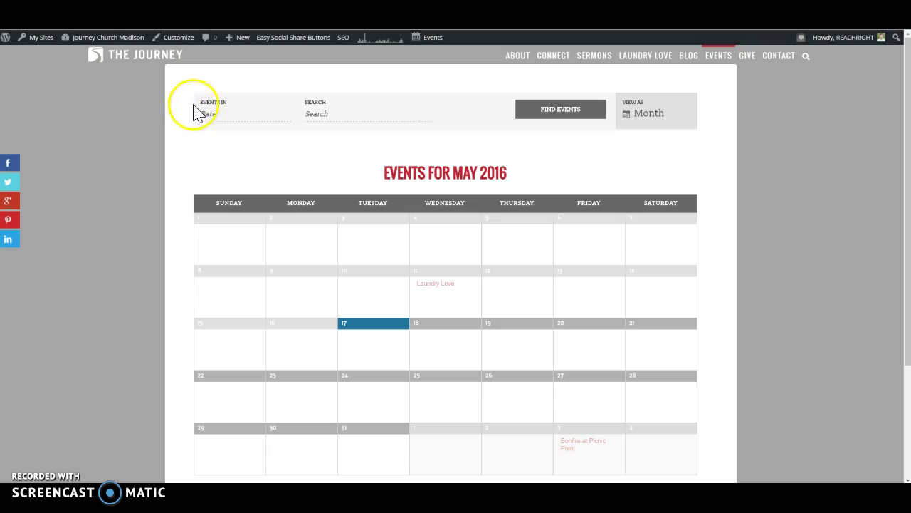
Create a new event and title it "Event"
{"action": "mouse_move", "coordinate": [235, 45]}
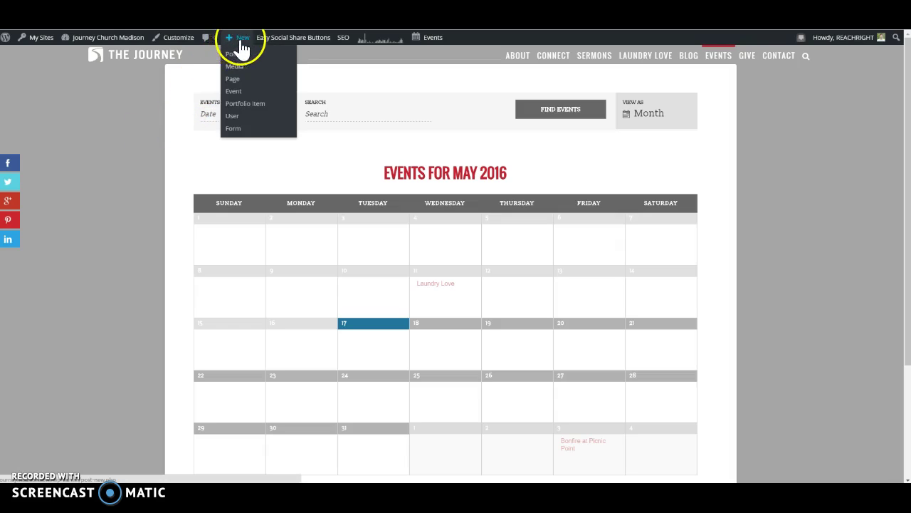
{"action": "left_click", "coordinate": [239, 93]}
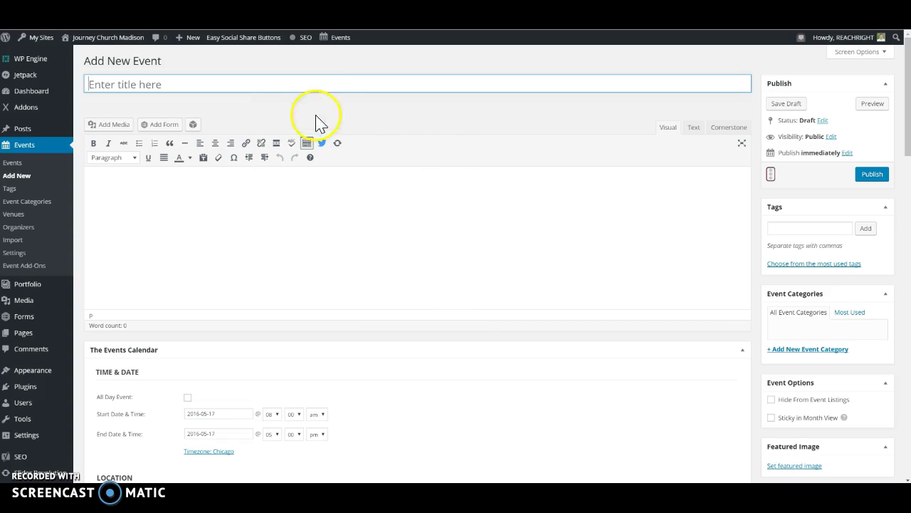
{"action": "key", "text": "shift"}
{"action": "type", "text": "Event"}
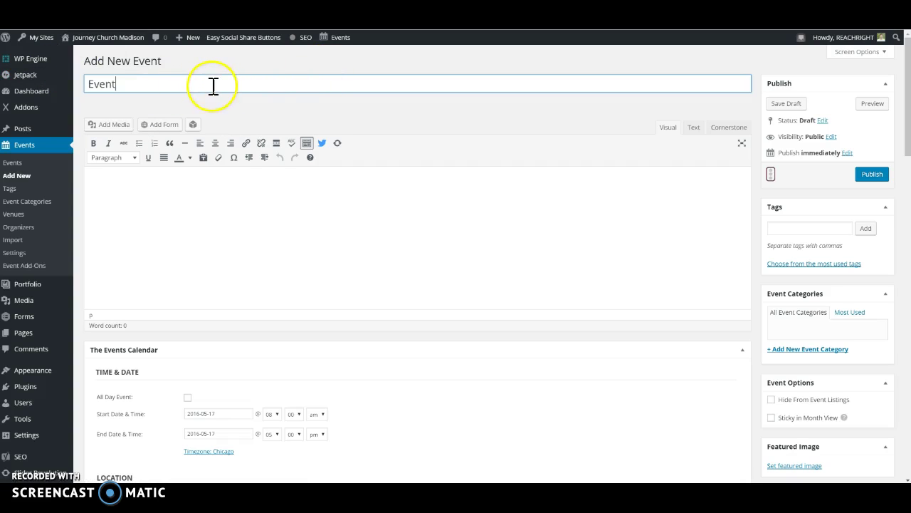
Enter "Some Content" as the event's description
{"action": "left_click", "coordinate": [157, 204]}
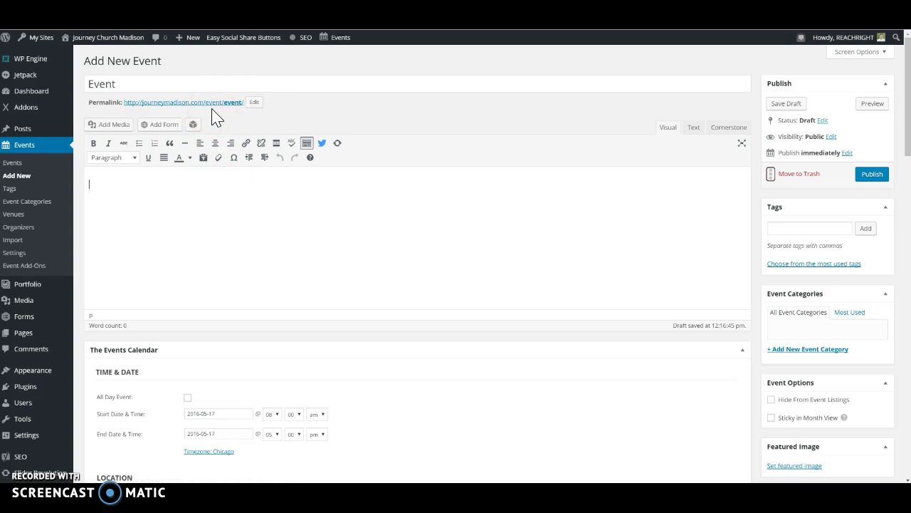
{"action": "left_click", "coordinate": [209, 208]}
{"action": "left_click", "coordinate": [206, 200]}
{"action": "left_click", "coordinate": [225, 200]}
{"action": "left_click", "coordinate": [223, 190]}
{"action": "left_click_drag", "start_coordinate": [222, 191], "coordinate": [266, 192]}
{"action": "left_click_drag", "start_coordinate": [270, 197], "coordinate": [258, 200]}
{"action": "type", "text": "Some Content"}
{"action": "left_click", "coordinate": [298, 215]}
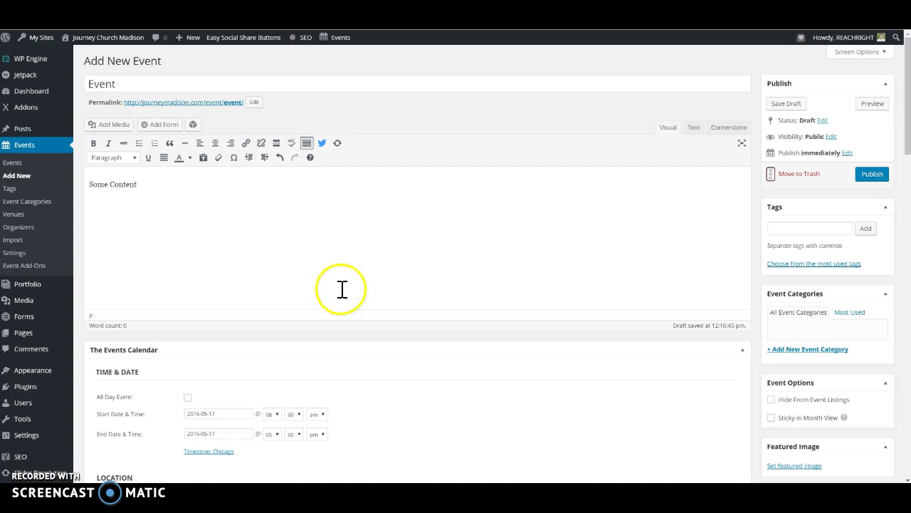
Review the event's time, date and location settings, including the list of saved venues
{"action": "scroll", "coordinate": [338, 288], "scroll_direction": "down", "scroll_amount": 3}
{"action": "left_click", "coordinate": [290, 149]}
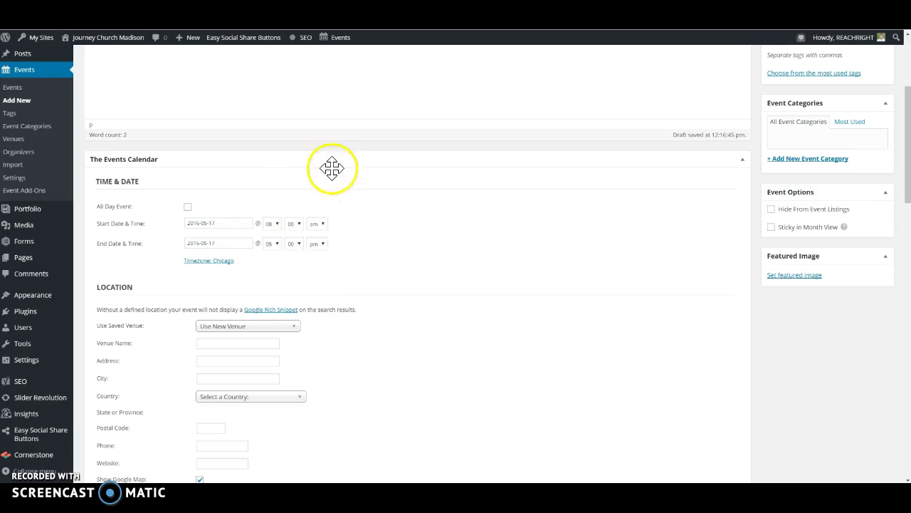
{"action": "scroll", "coordinate": [359, 152], "scroll_direction": "up", "scroll_amount": 3}
{"action": "scroll", "coordinate": [353, 149], "scroll_direction": "down", "scroll_amount": 4}
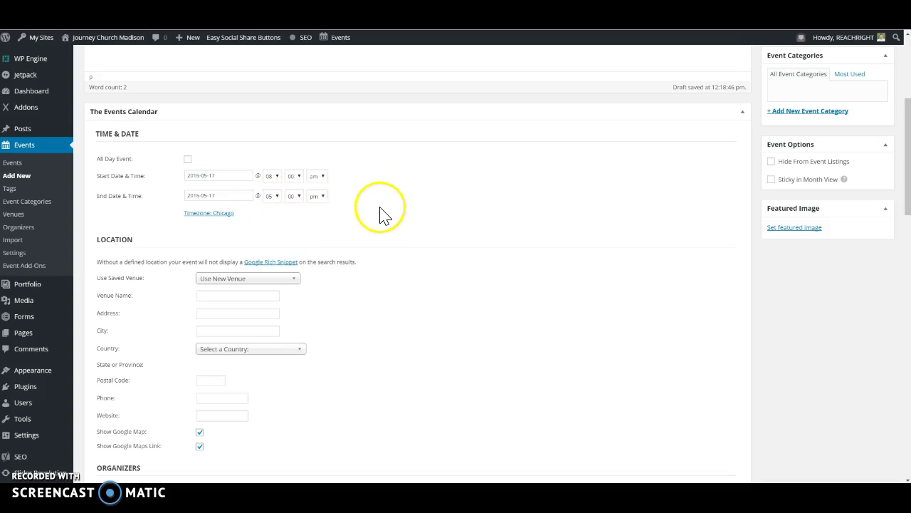
{"action": "scroll", "coordinate": [380, 212], "scroll_direction": "down", "scroll_amount": 2}
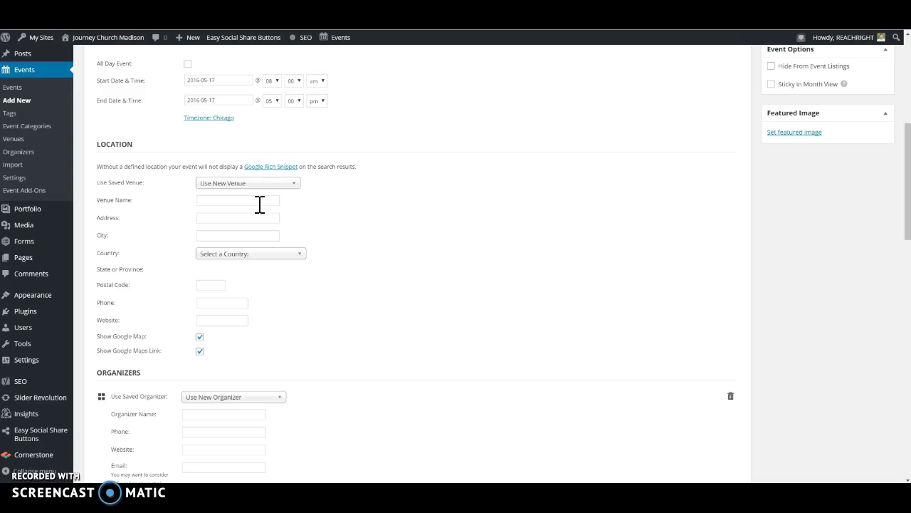
{"action": "left_click", "coordinate": [293, 186]}
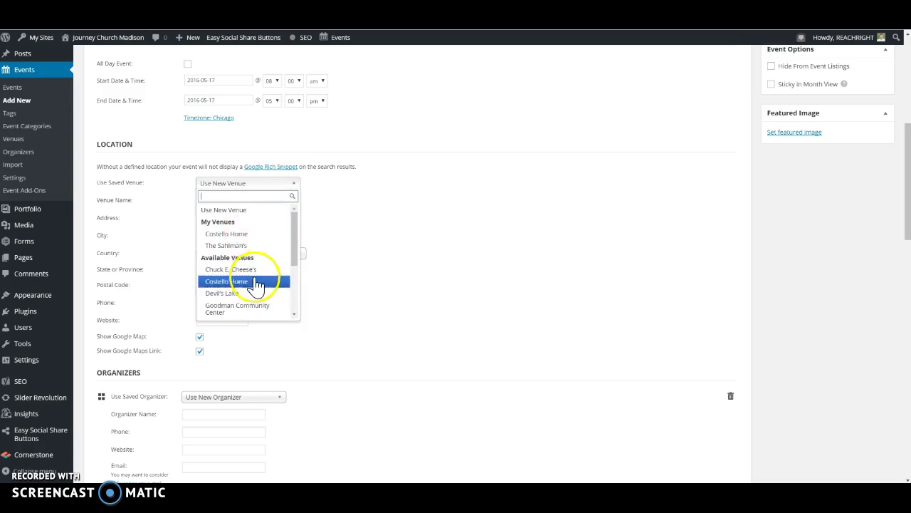
{"action": "left_click", "coordinate": [346, 223]}
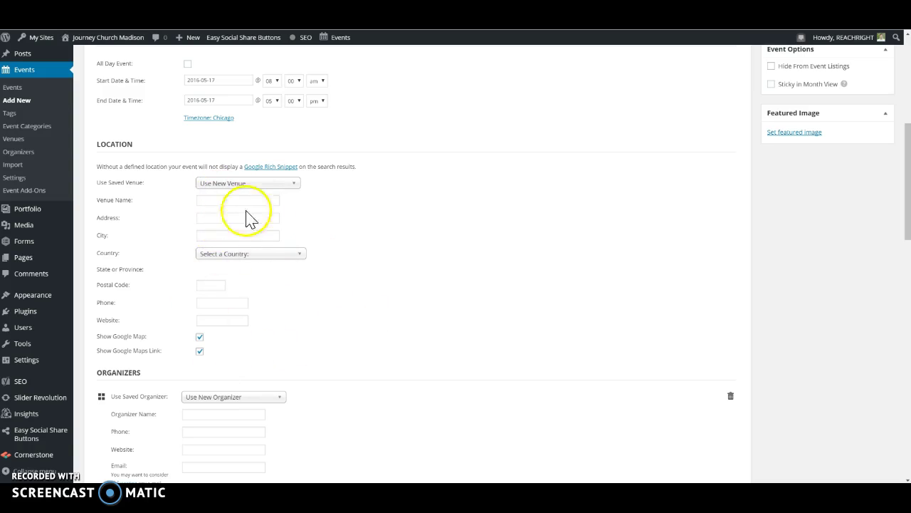
Assign the last saved organizer in the list to the event
{"action": "scroll", "coordinate": [399, 251], "scroll_direction": "down", "scroll_amount": 3}
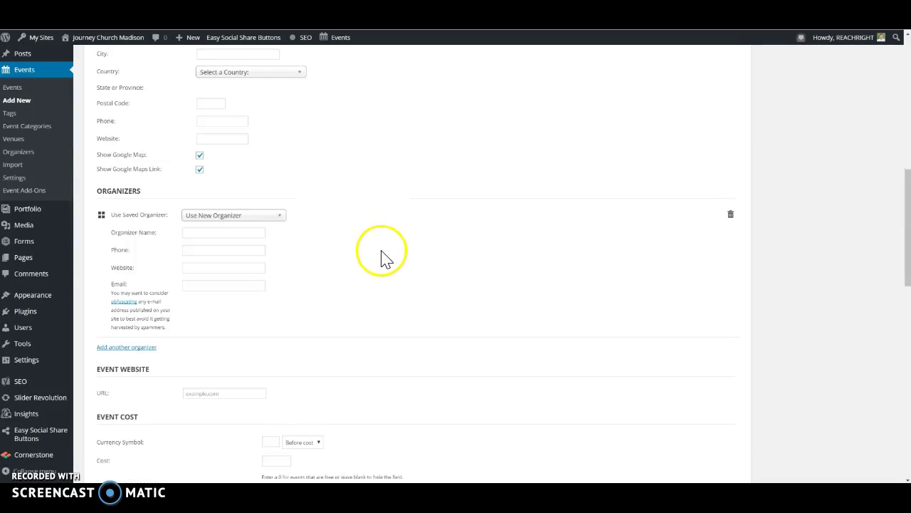
{"action": "scroll", "coordinate": [325, 249], "scroll_direction": "up", "scroll_amount": 3}
{"action": "scroll", "coordinate": [320, 250], "scroll_direction": "down", "scroll_amount": 3}
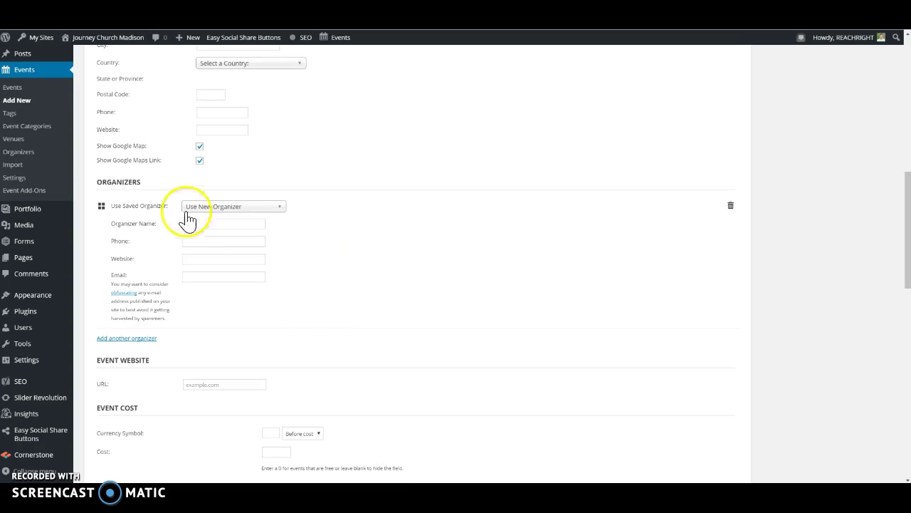
{"action": "left_click", "coordinate": [275, 207]}
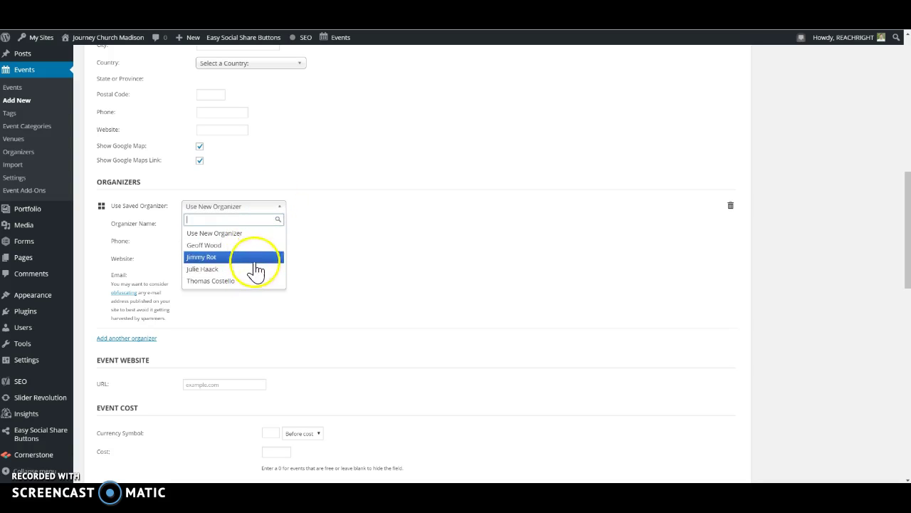
{"action": "left_click", "coordinate": [324, 265]}
{"action": "left_click", "coordinate": [277, 208]}
{"action": "left_click", "coordinate": [229, 280]}
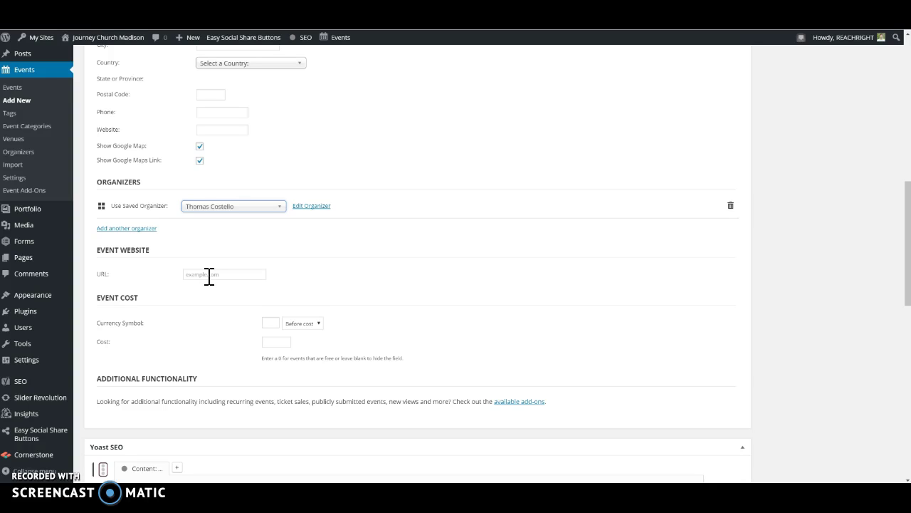
{"action": "left_click", "coordinate": [275, 342]}
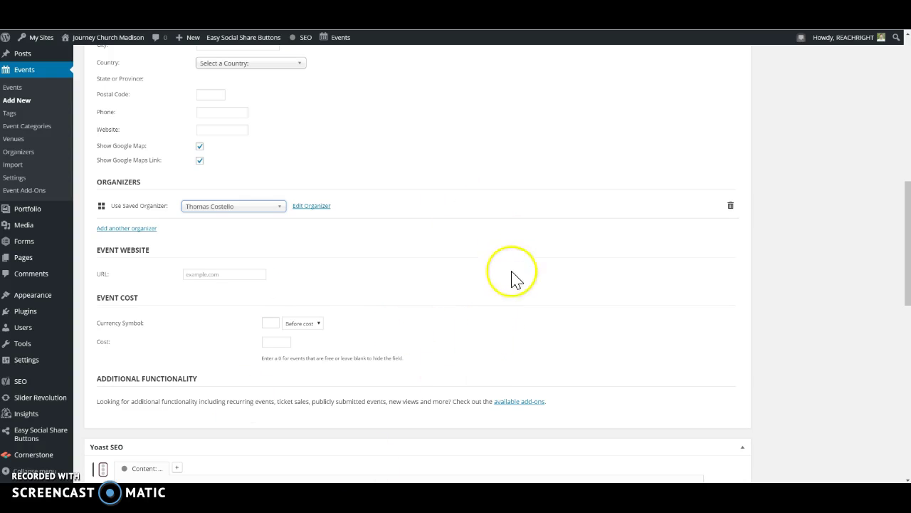
Set baptism.jpg from the media library as the event's featured image
{"action": "scroll", "coordinate": [555, 269], "scroll_direction": "up", "scroll_amount": 8}
{"action": "scroll", "coordinate": [585, 262], "scroll_direction": "down", "scroll_amount": 2}
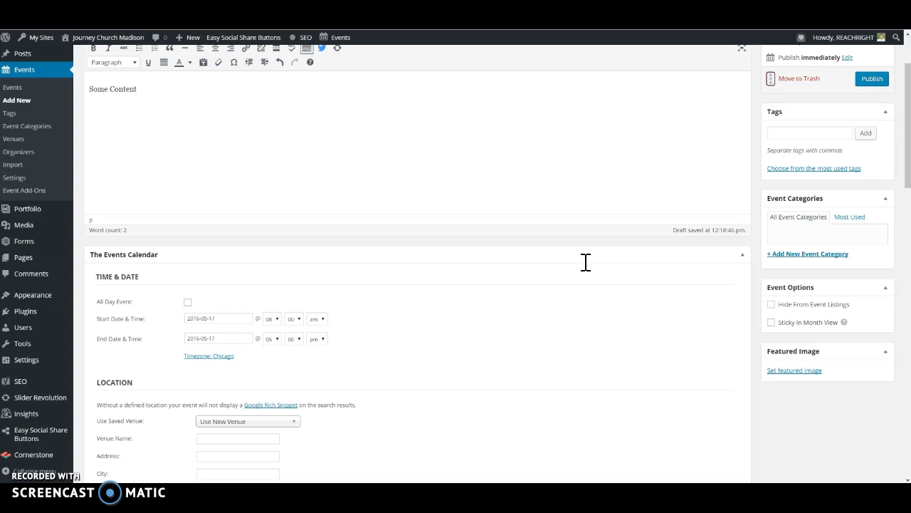
{"action": "left_click", "coordinate": [815, 138]}
{"action": "left_click", "coordinate": [826, 250]}
{"action": "left_click", "coordinate": [803, 372]}
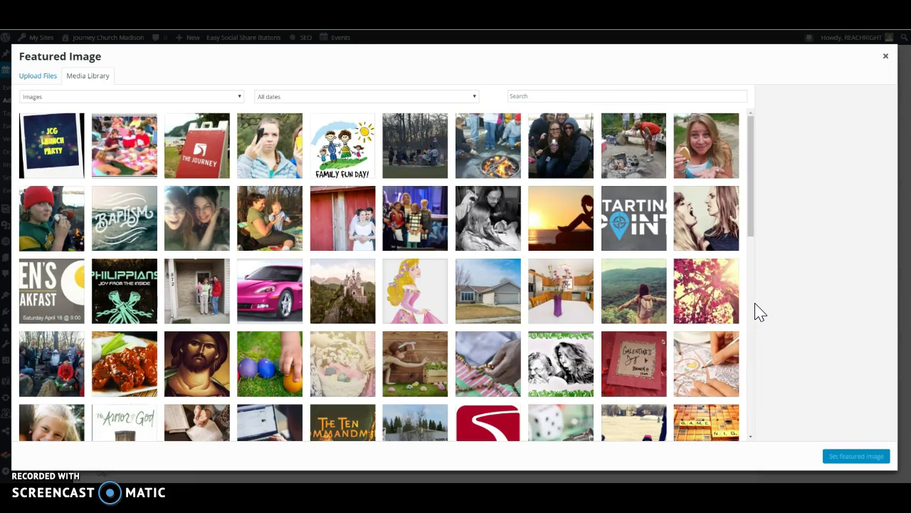
{"action": "left_click", "coordinate": [678, 239]}
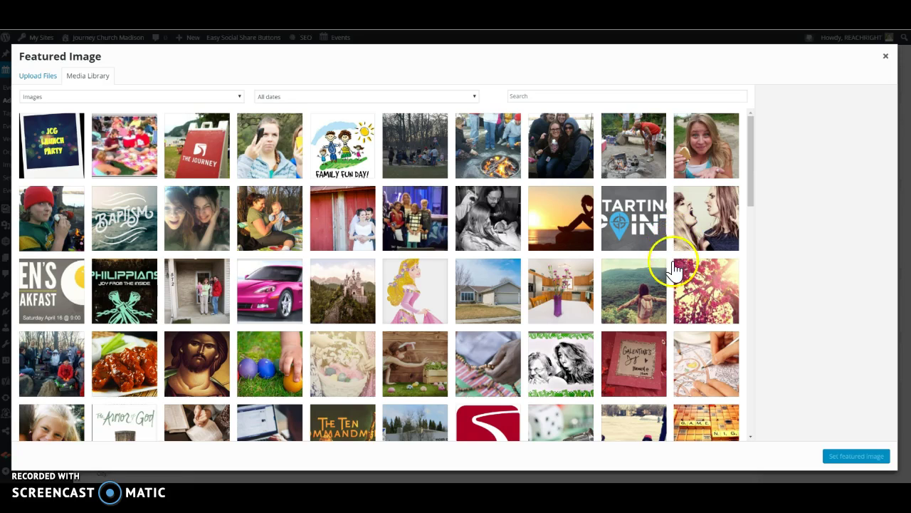
{"action": "left_click", "coordinate": [123, 217]}
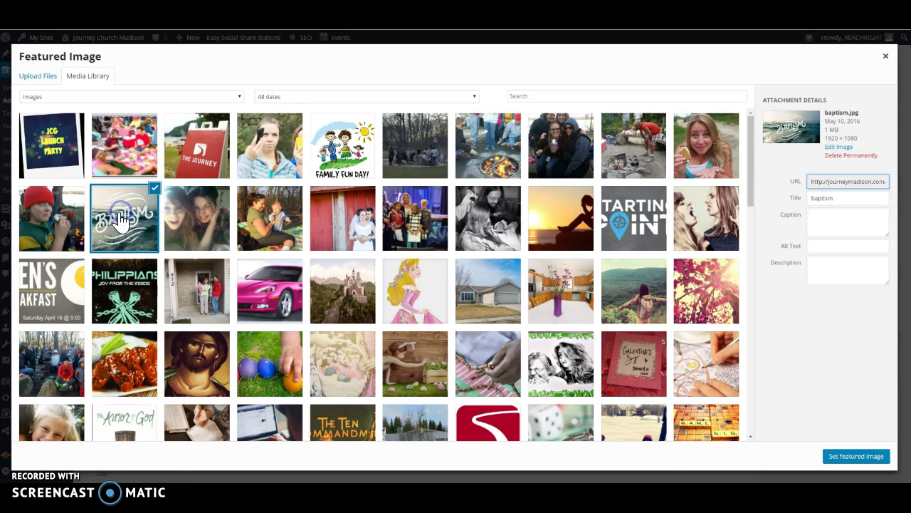
{"action": "left_click", "coordinate": [841, 458]}
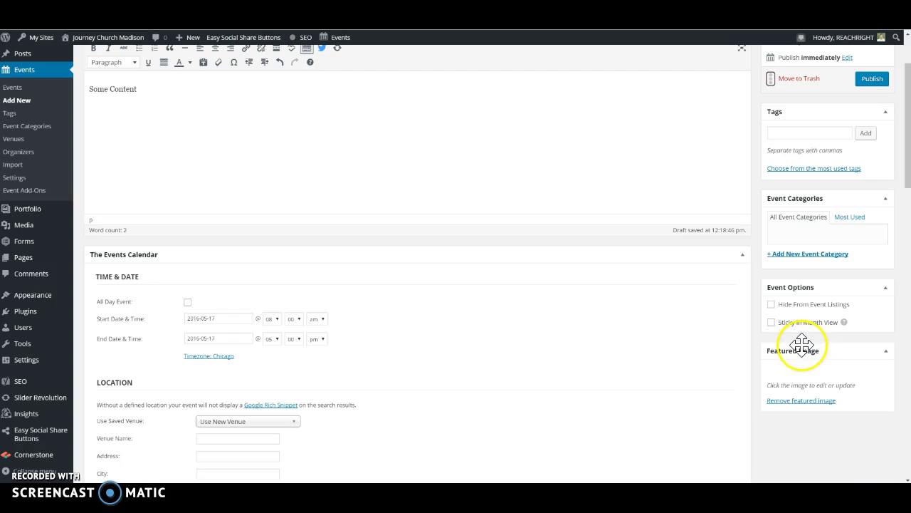
{"action": "left_click", "coordinate": [791, 380]}
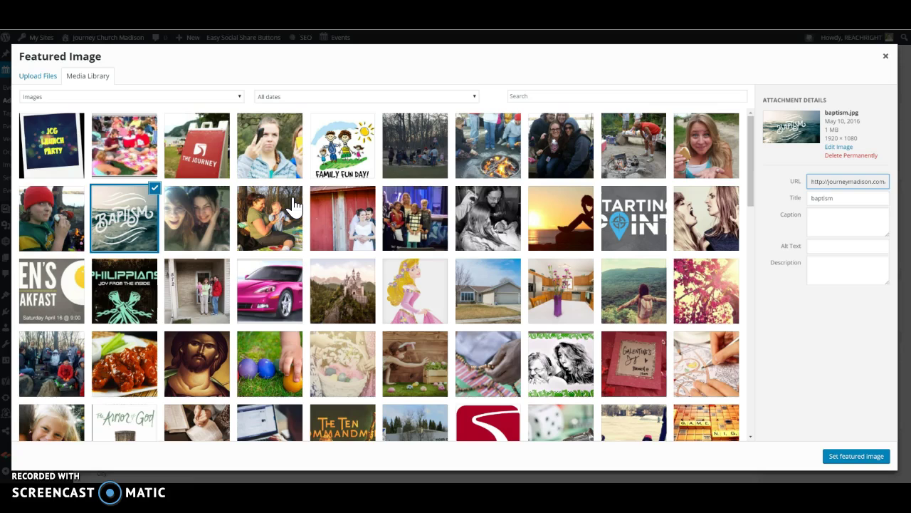
{"action": "left_click", "coordinate": [870, 457]}
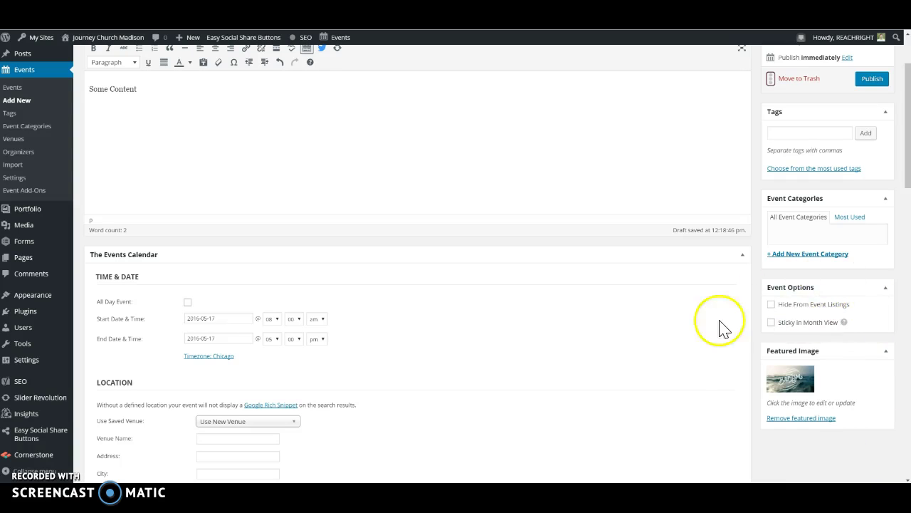
Publish the event
{"action": "scroll", "coordinate": [734, 304], "scroll_direction": "up", "scroll_amount": 1}
{"action": "scroll", "coordinate": [733, 304], "scroll_direction": "up", "scroll_amount": 1}
{"action": "scroll", "coordinate": [730, 305], "scroll_direction": "down", "scroll_amount": 3}
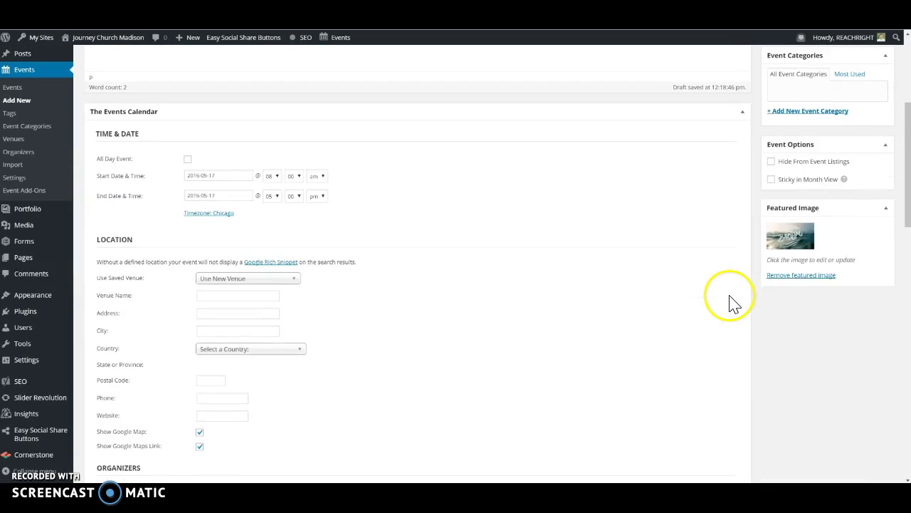
{"action": "scroll", "coordinate": [731, 301], "scroll_direction": "up", "scroll_amount": 3}
{"action": "left_click", "coordinate": [880, 178]}
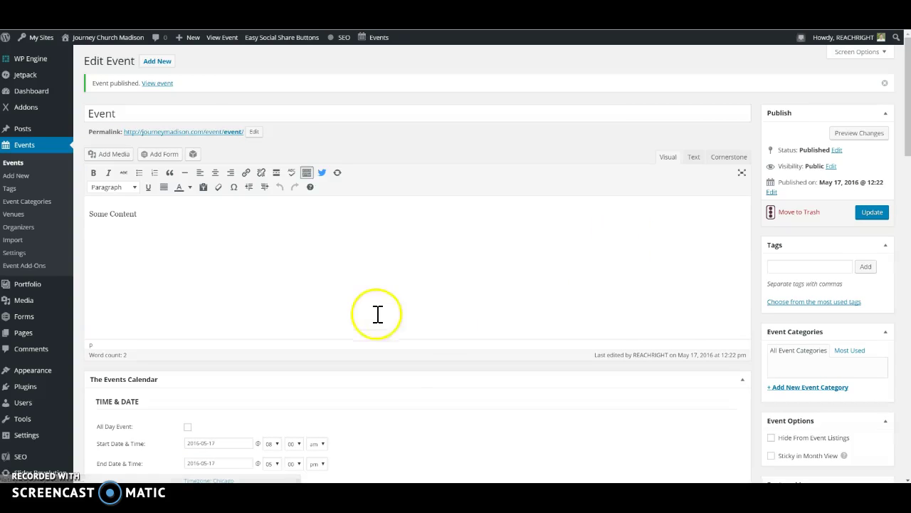
View the published event's page and examine its date, image, description, related events, calendar export options and organizer details
{"action": "left_click", "coordinate": [158, 84]}
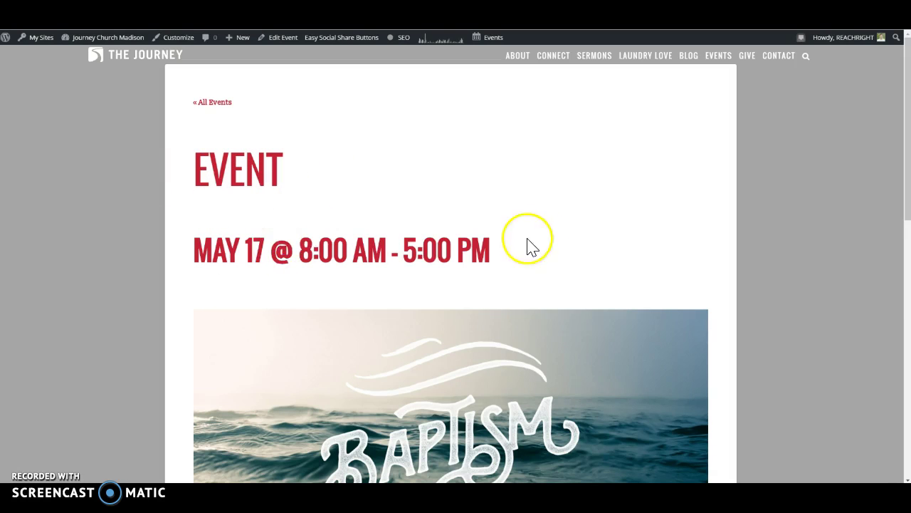
{"action": "scroll", "coordinate": [419, 247], "scroll_direction": "down", "scroll_amount": 3}
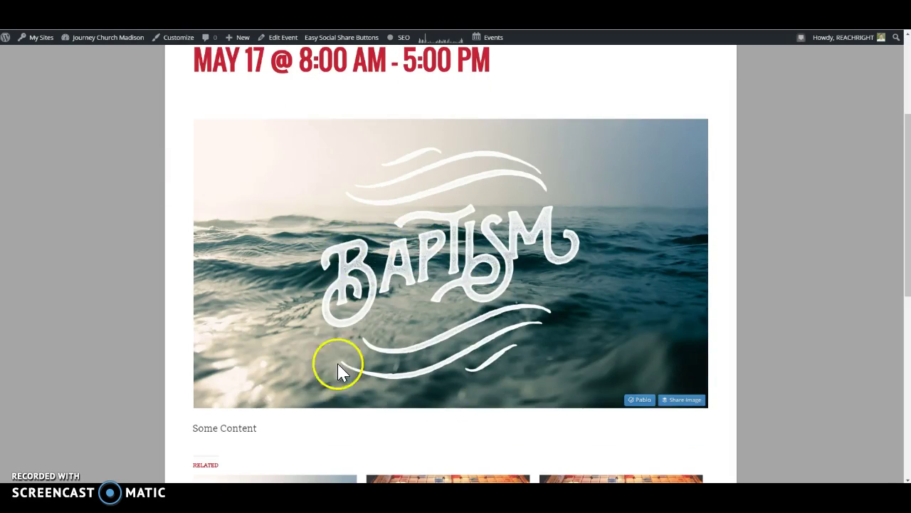
{"action": "scroll", "coordinate": [477, 244], "scroll_direction": "down", "scroll_amount": 2}
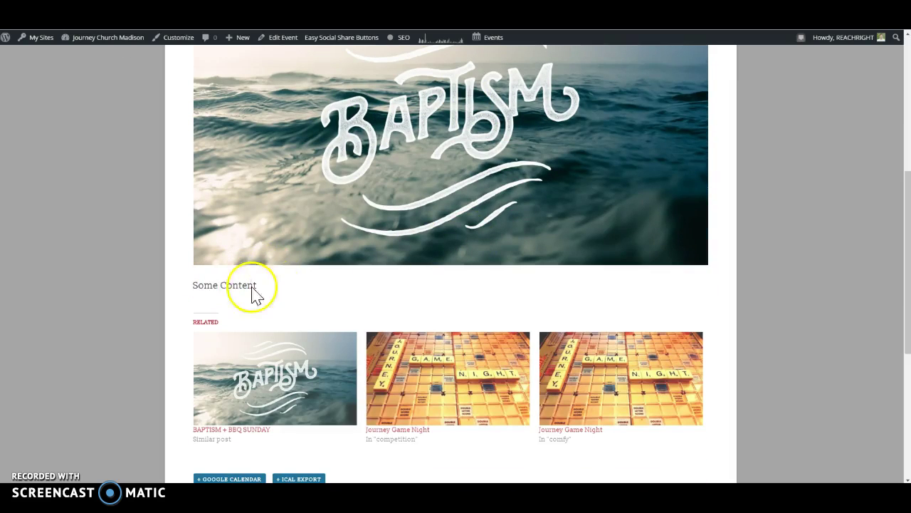
{"action": "scroll", "coordinate": [288, 289], "scroll_direction": "down", "scroll_amount": 2}
{"action": "scroll", "coordinate": [280, 291], "scroll_direction": "down", "scroll_amount": 3}
{"action": "scroll", "coordinate": [279, 291], "scroll_direction": "up", "scroll_amount": 3}
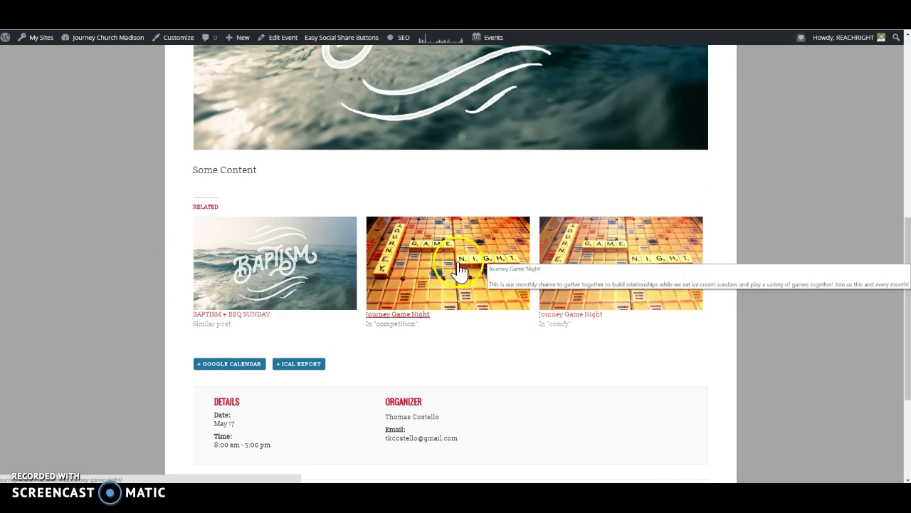
{"action": "scroll", "coordinate": [463, 264], "scroll_direction": "down", "scroll_amount": 2}
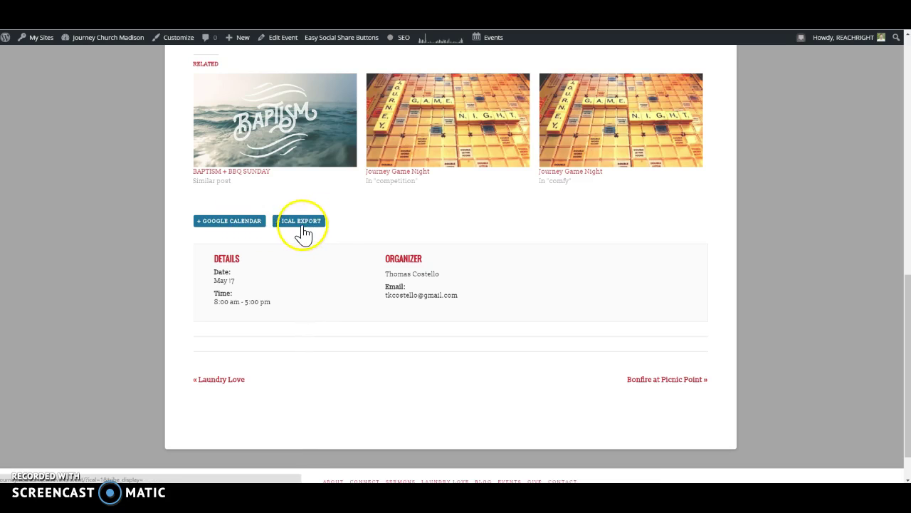
{"action": "key", "text": "Home"}
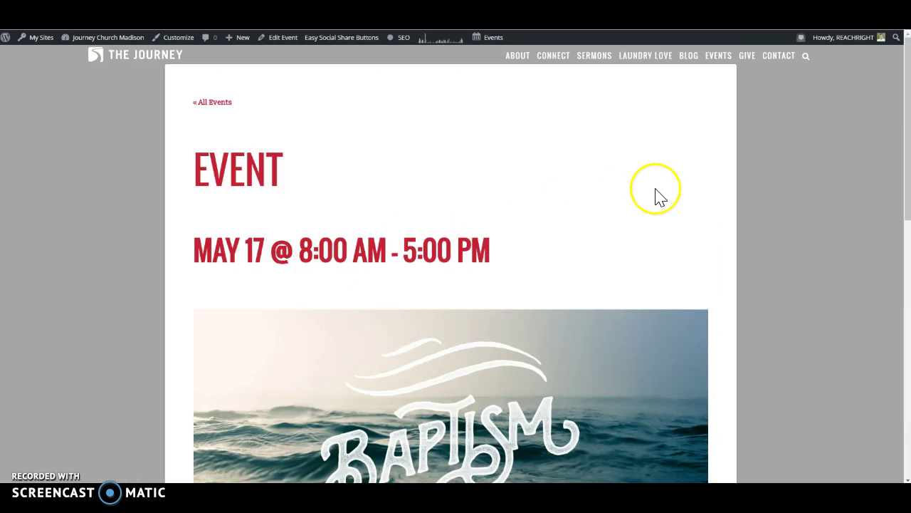